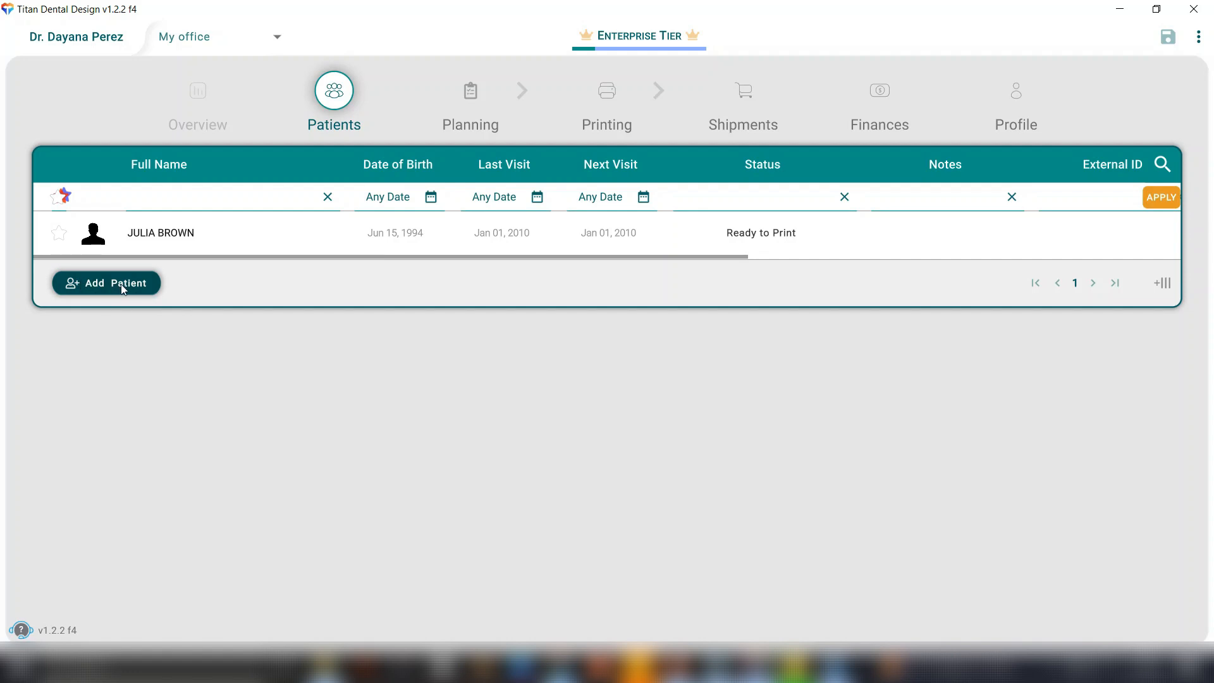
# Create a new patient record with the patient's first name, last name and Male as the gender.
pyautogui.click(119, 289)
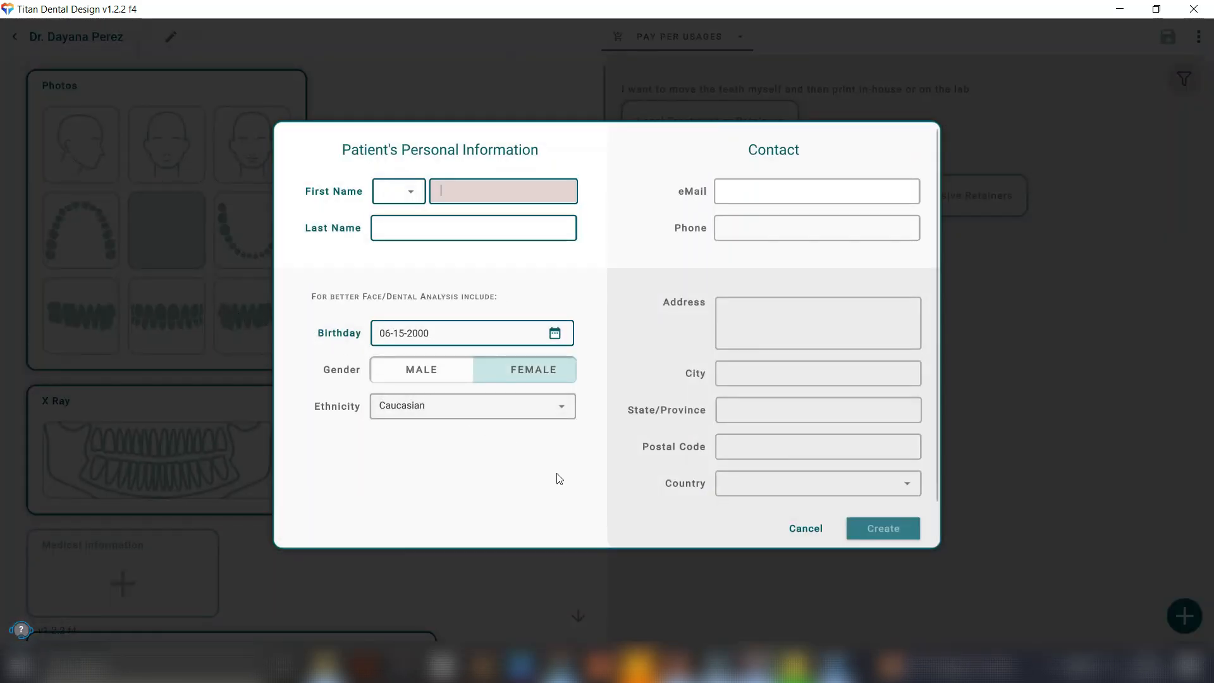
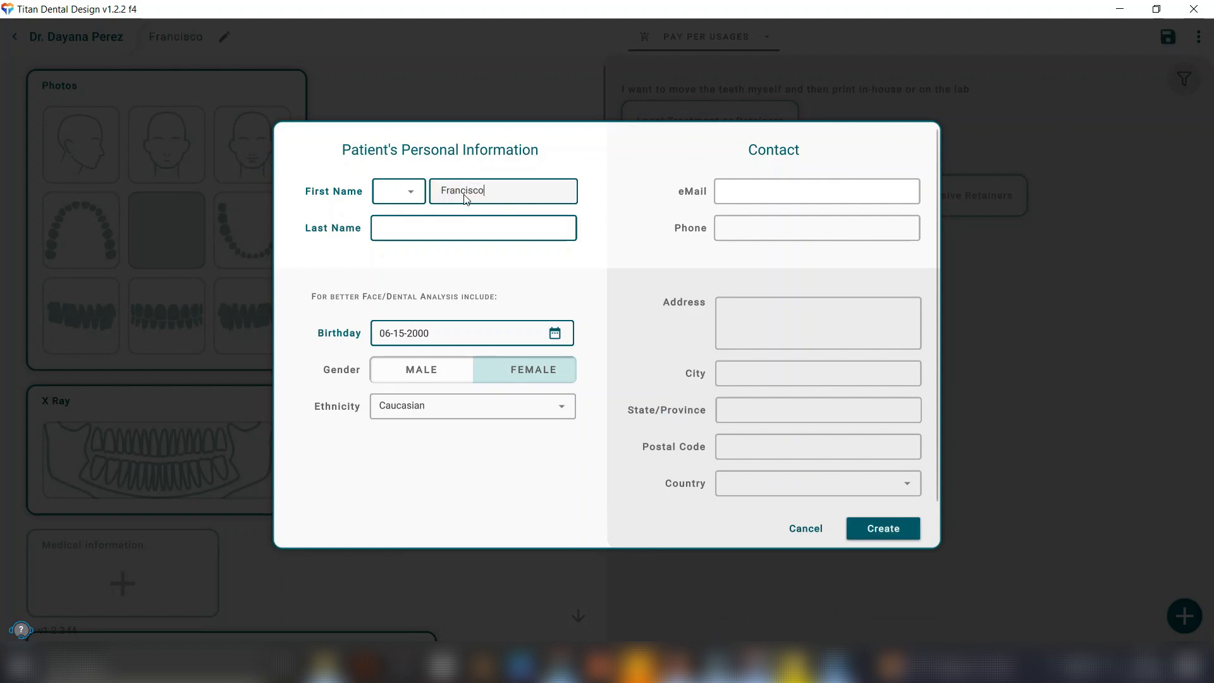
pyautogui.click(441, 229)
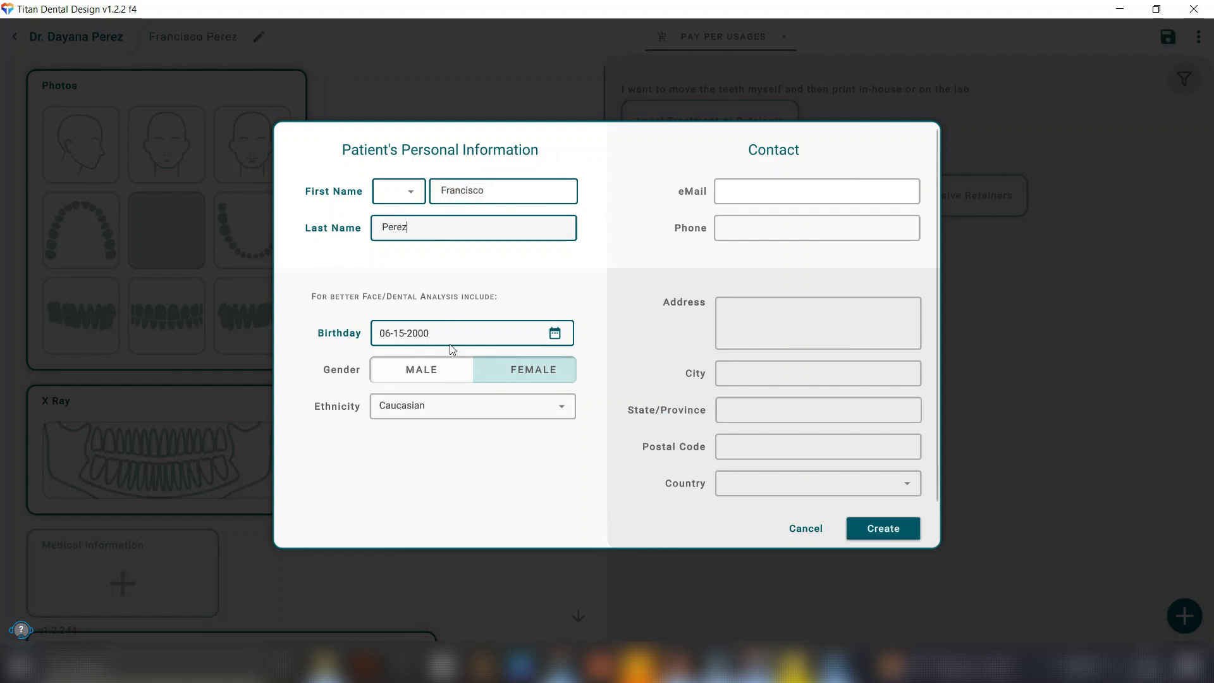
pyautogui.click(463, 370)
pyautogui.click(888, 528)
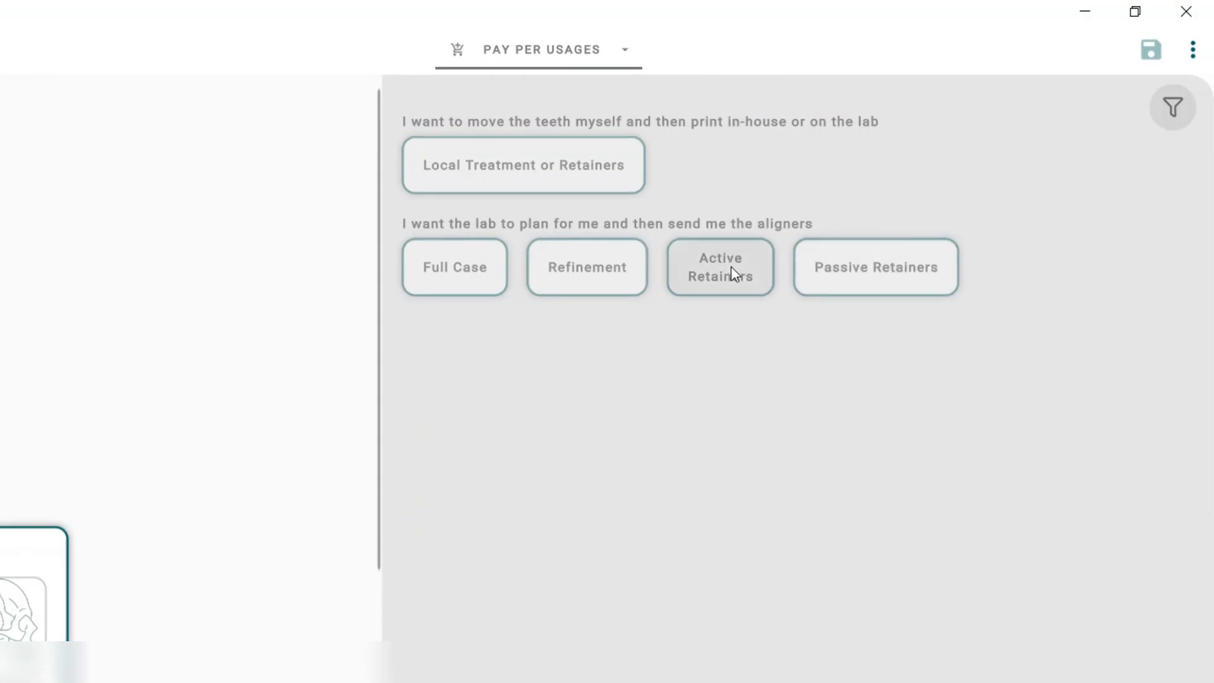
# Start a Passive Retainers case and import 40608030_shell_occlusion_u as the maxilla scan and 40608030_shell_occlusion_l as the mandible scan.
pyautogui.click(885, 269)
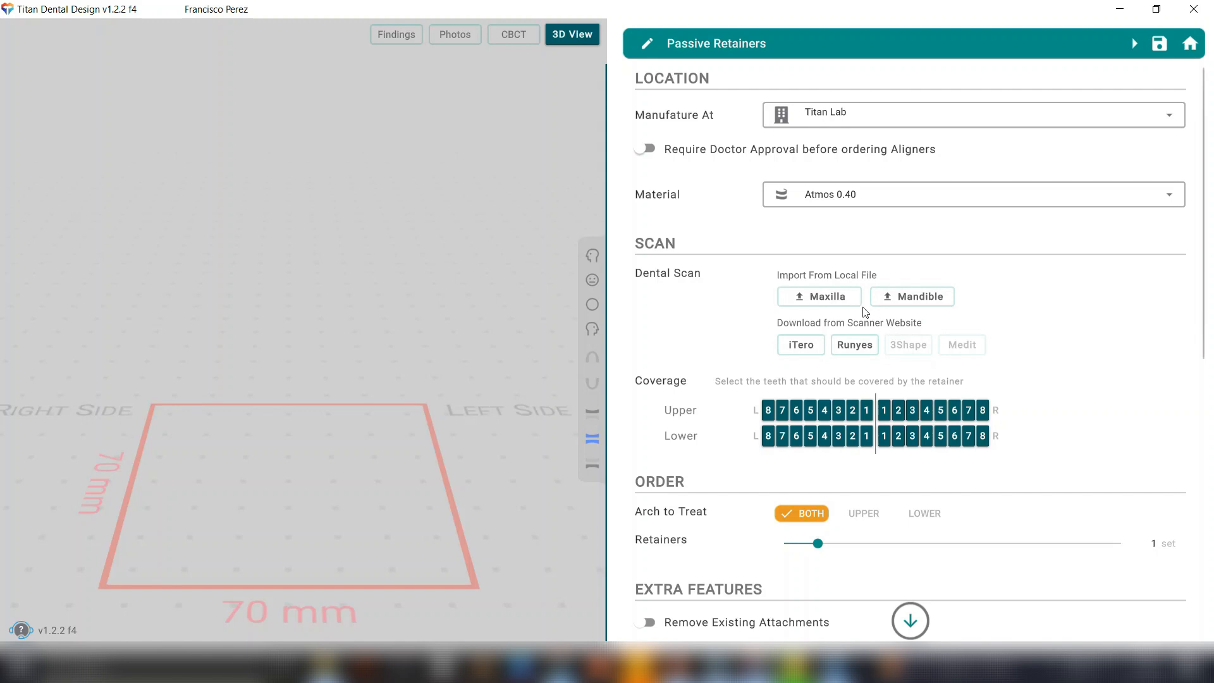
pyautogui.click(843, 297)
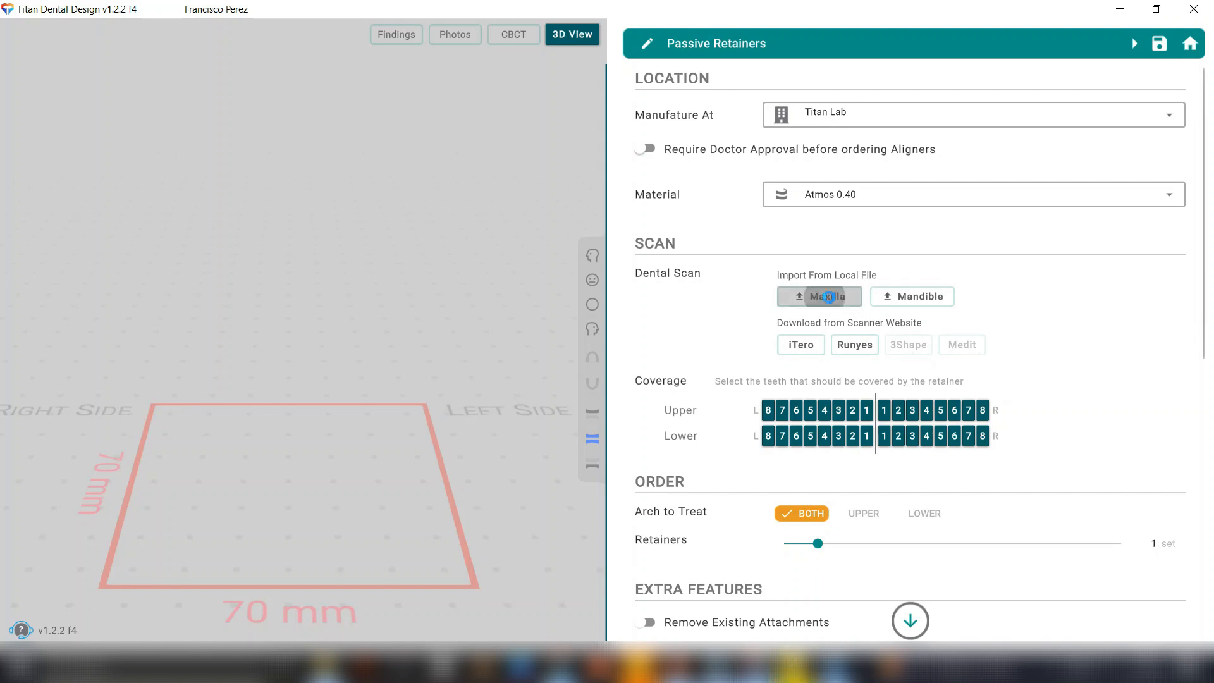
pyautogui.click(241, 151)
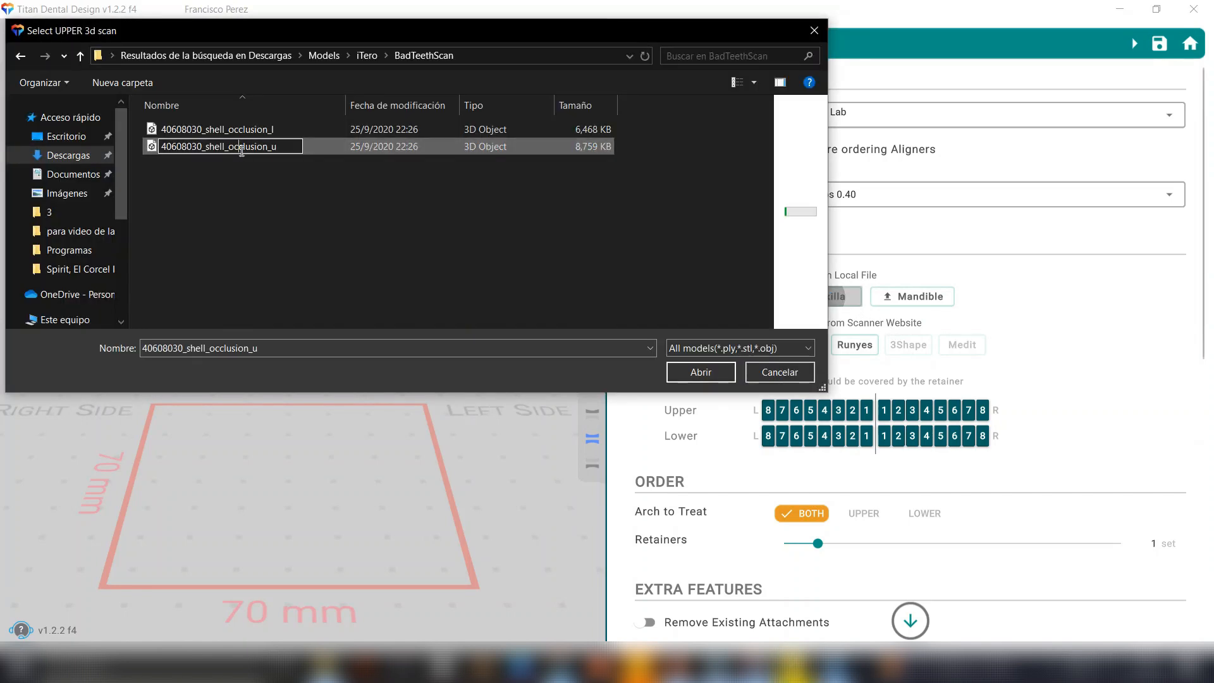
pyautogui.doubleClick(289, 147)
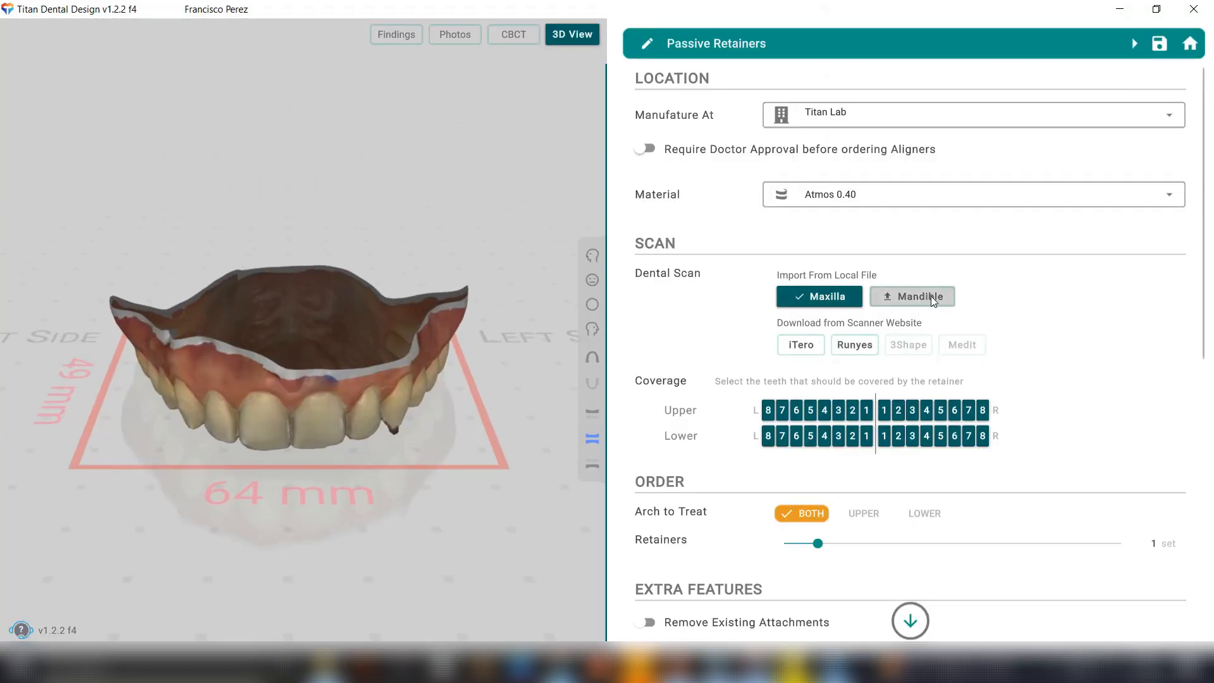
pyautogui.click(923, 296)
pyautogui.doubleClick(264, 129)
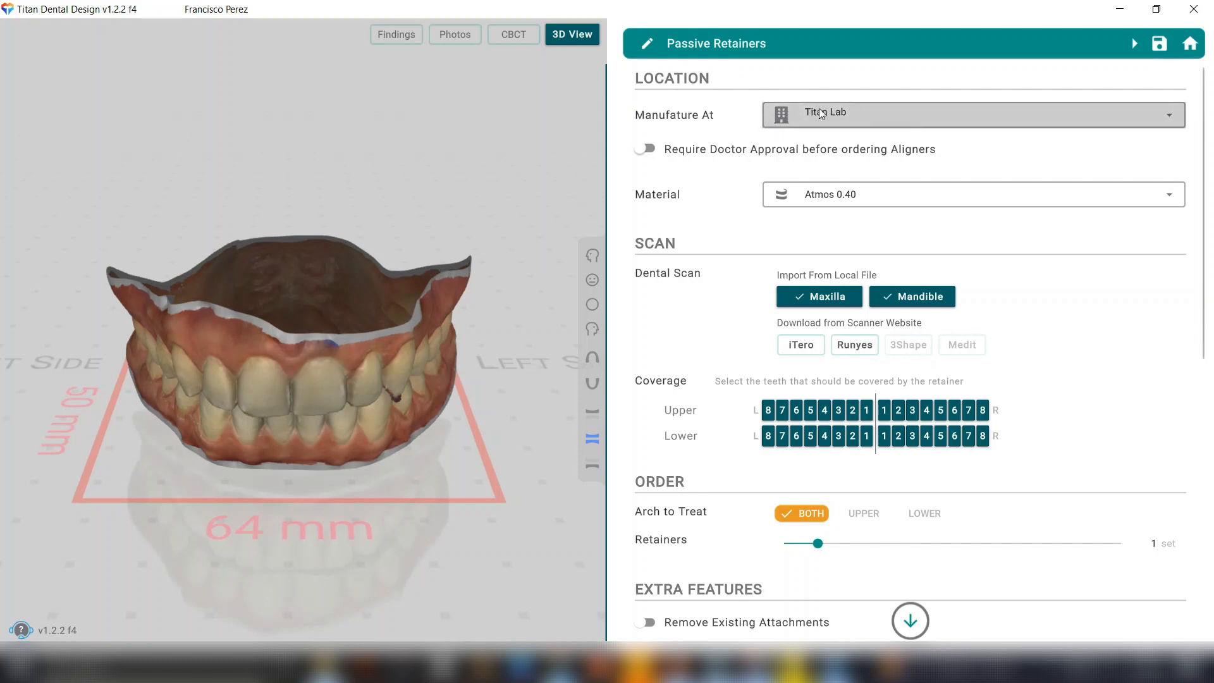
# Require doctor approval before ordering aligners, and review the manufacturing locations and materials while keeping Titan Lab and Atmos 0.40.
pyautogui.click(848, 113)
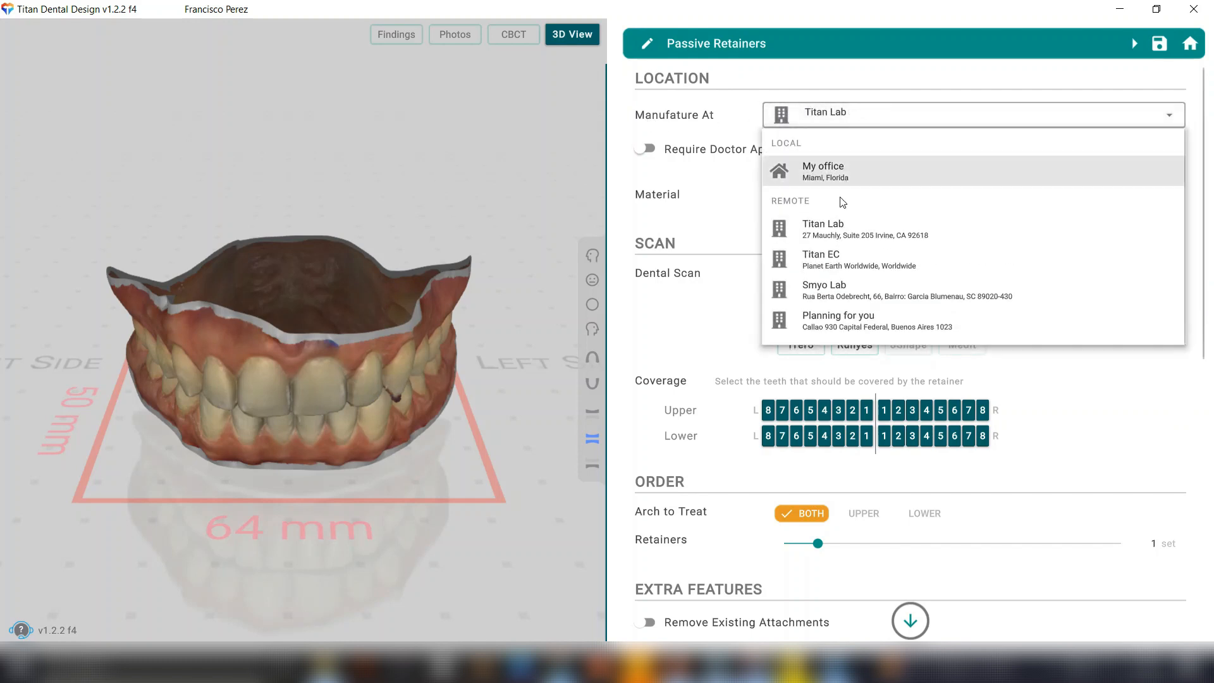
pyautogui.click(748, 119)
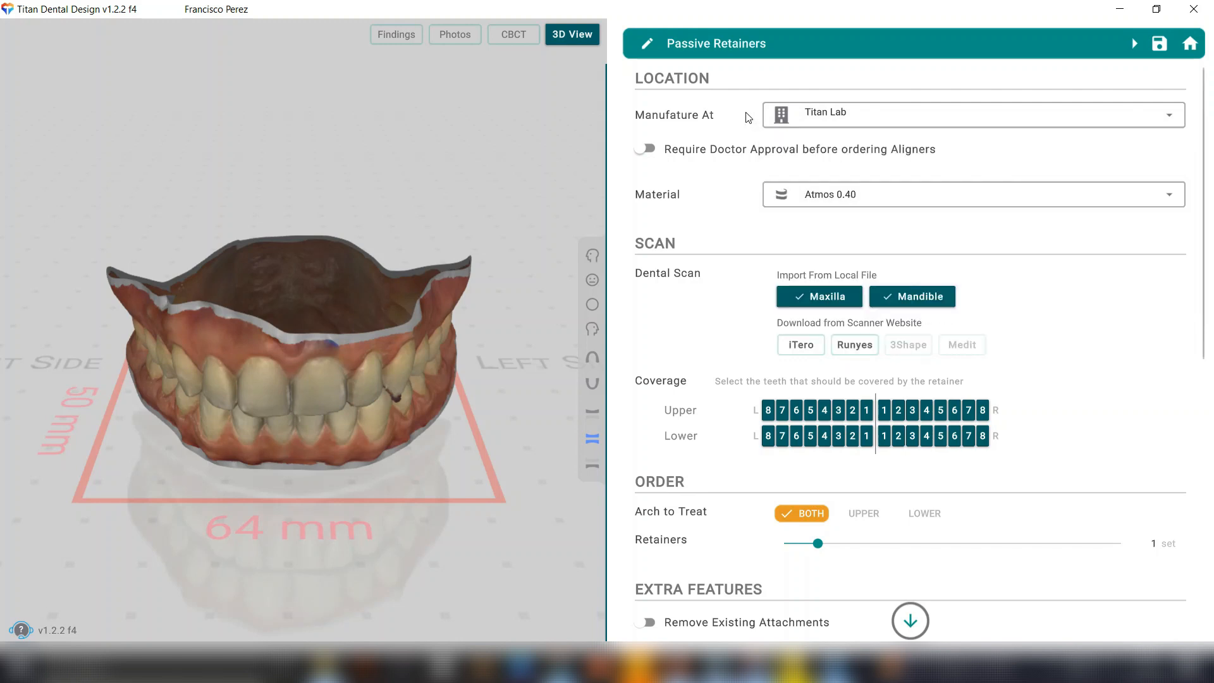
pyautogui.click(648, 150)
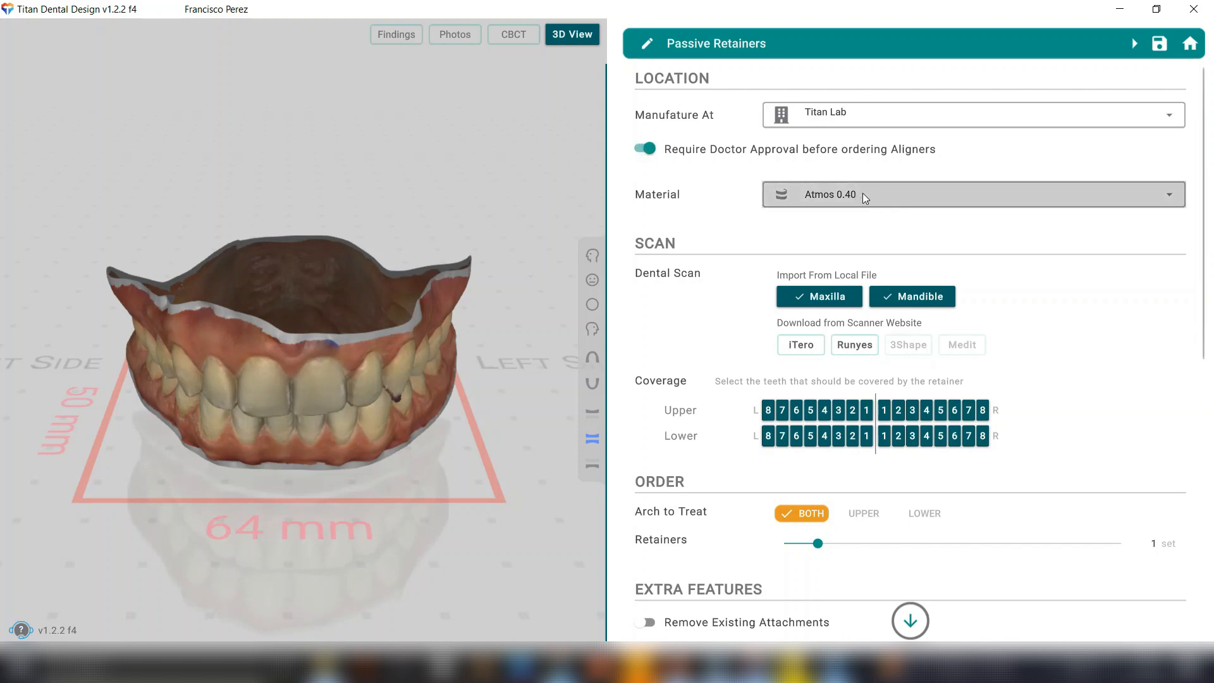
pyautogui.click(892, 197)
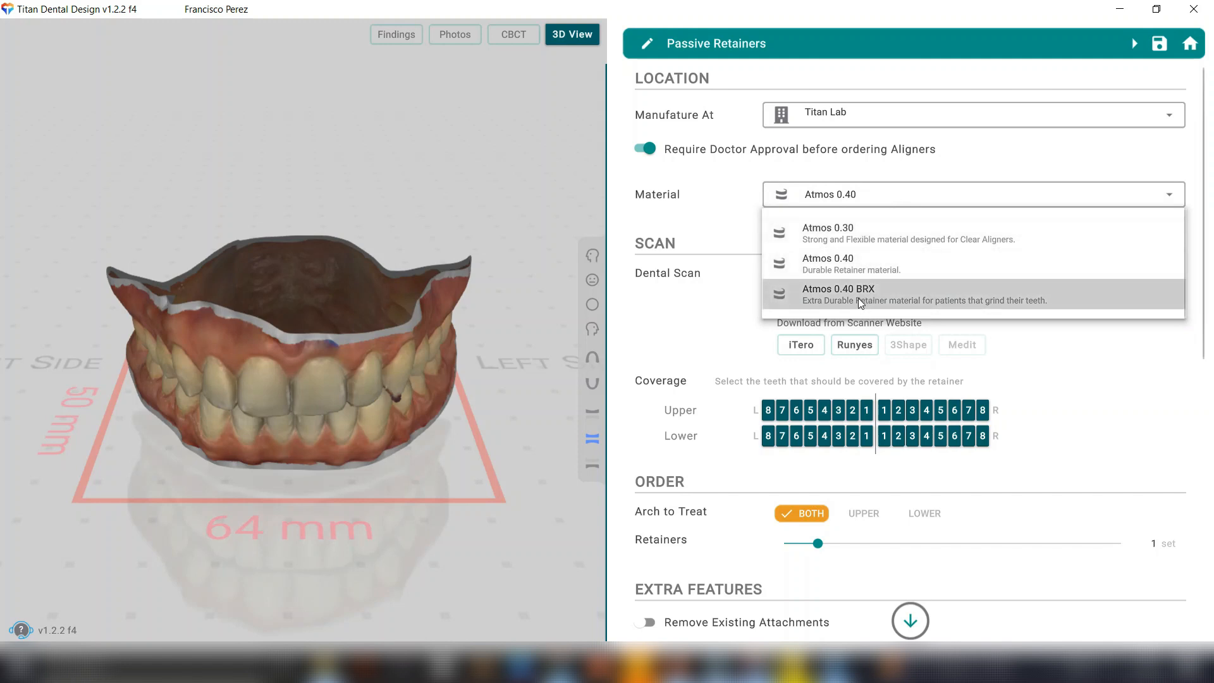
pyautogui.click(725, 181)
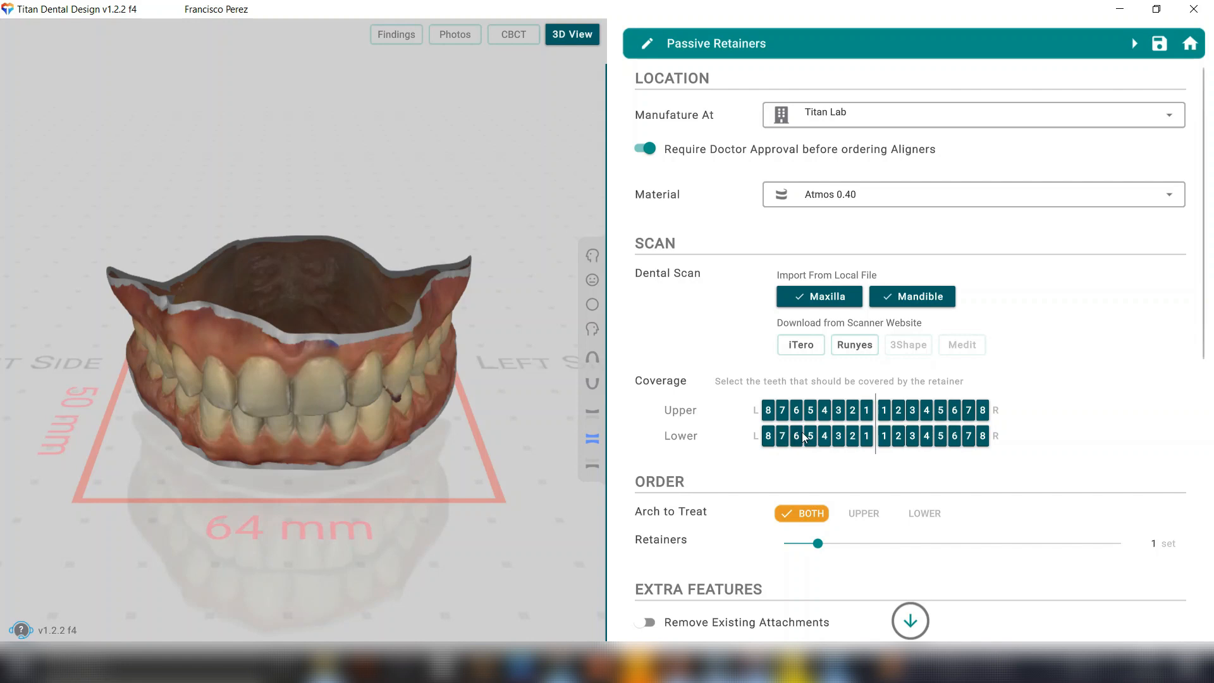
# Examine the tooth coverage, the number of retainer sets and the extra features offered in the retainer prescription.
pyautogui.click(767, 411)
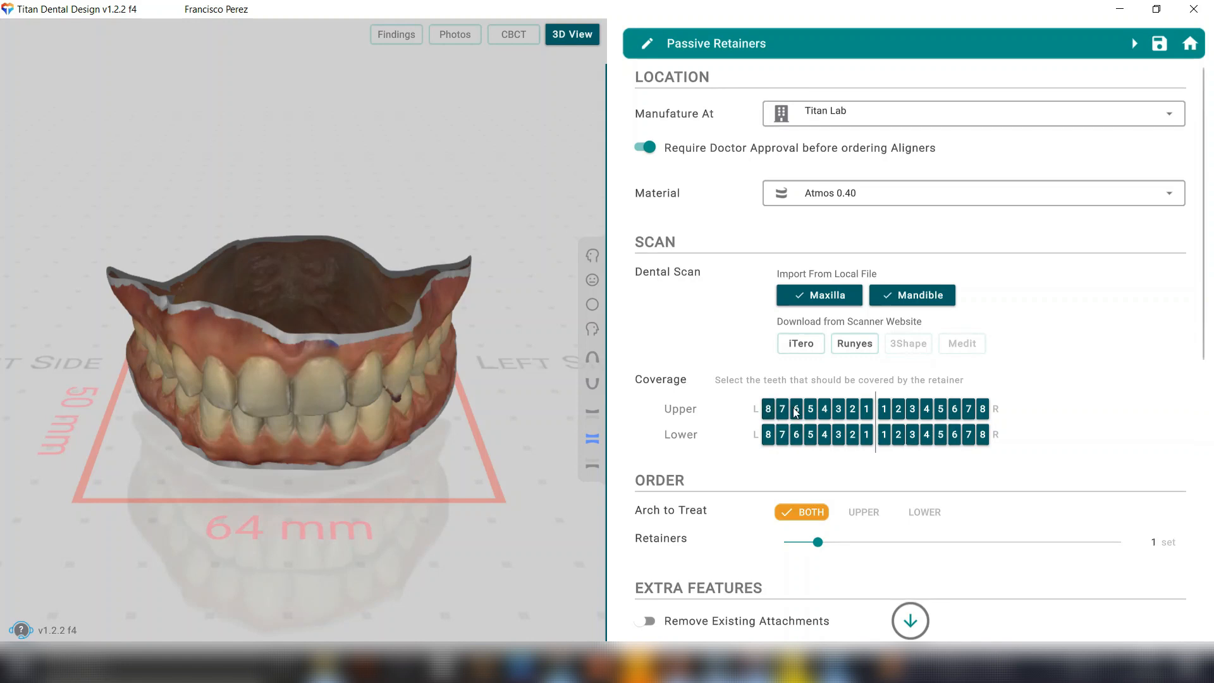
pyautogui.click(783, 412)
pyautogui.click(798, 412)
pyautogui.click(812, 411)
pyautogui.click(769, 408)
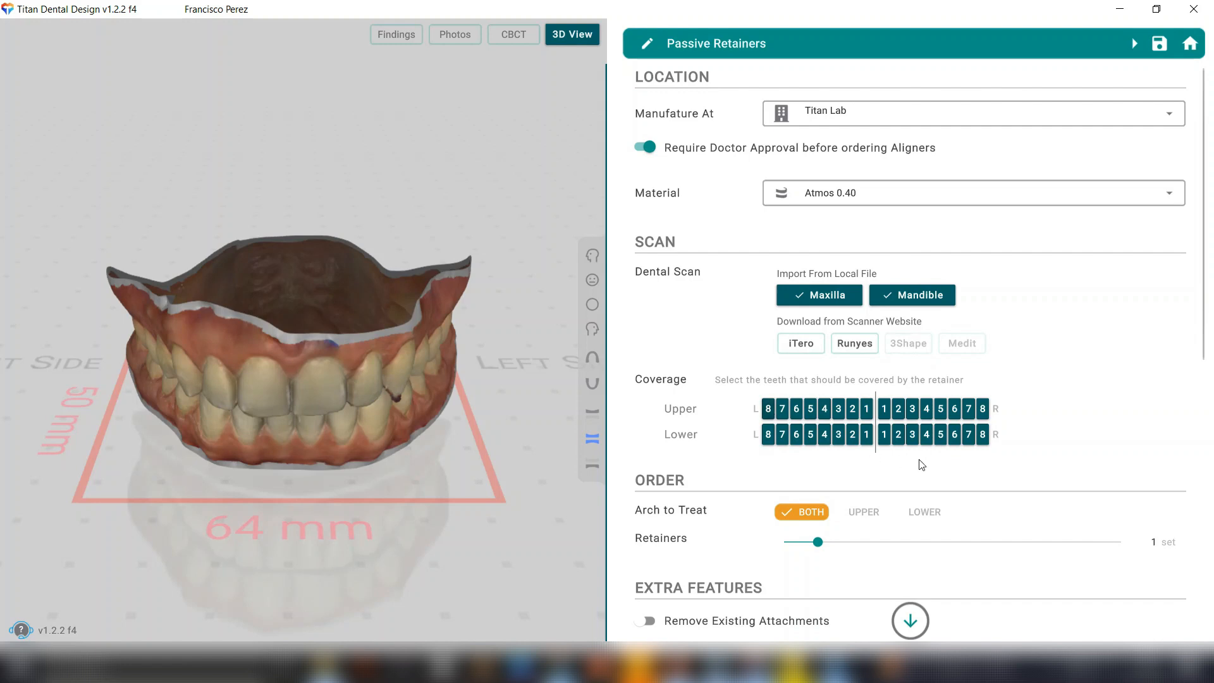
pyautogui.scroll(-5, 949, 471)
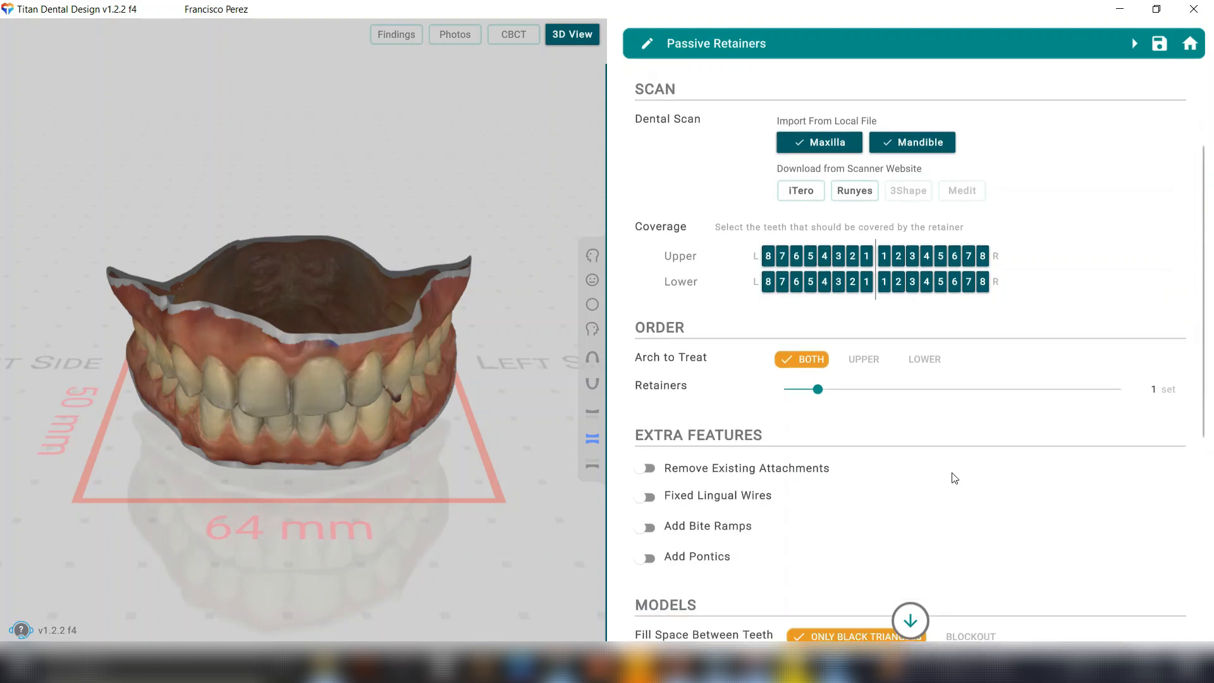
pyautogui.scroll(-1, 944, 460)
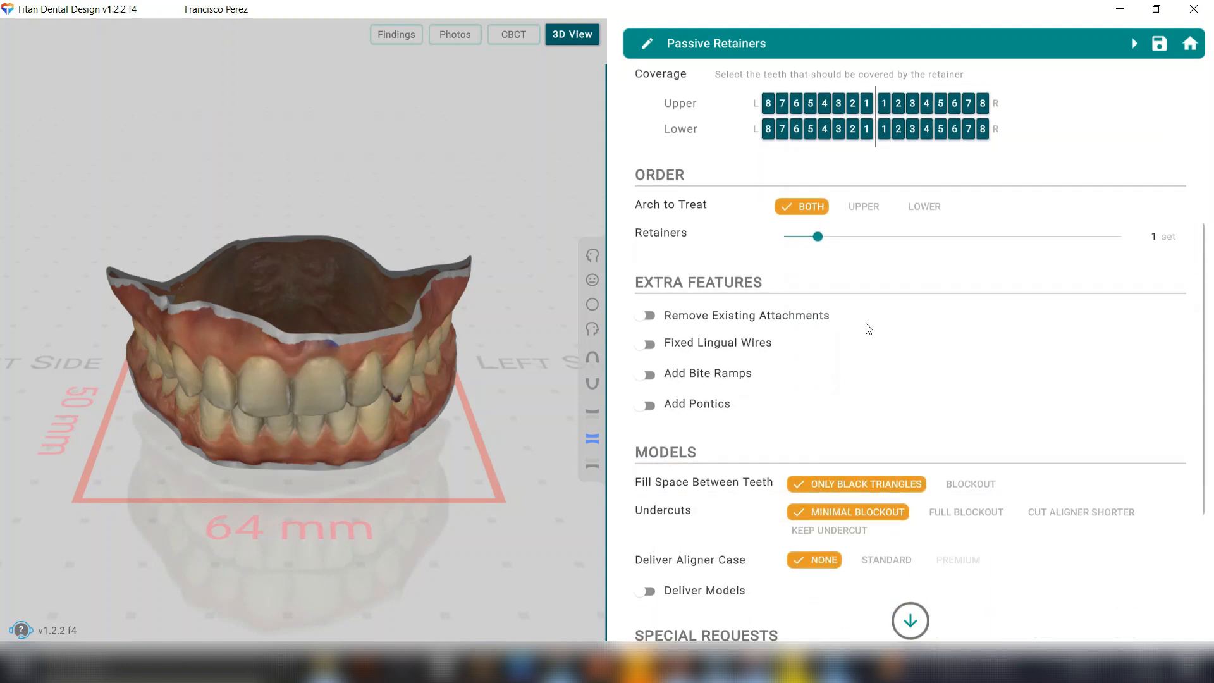
pyautogui.moveTo(818, 237); pyautogui.dragTo(851, 247)
# Request delivery of the models, and submit the passive retainer order to the lab with its Pay Per Usage payment.
pyautogui.scroll(-2, 767, 496)
pyautogui.scroll(-2, 768, 500)
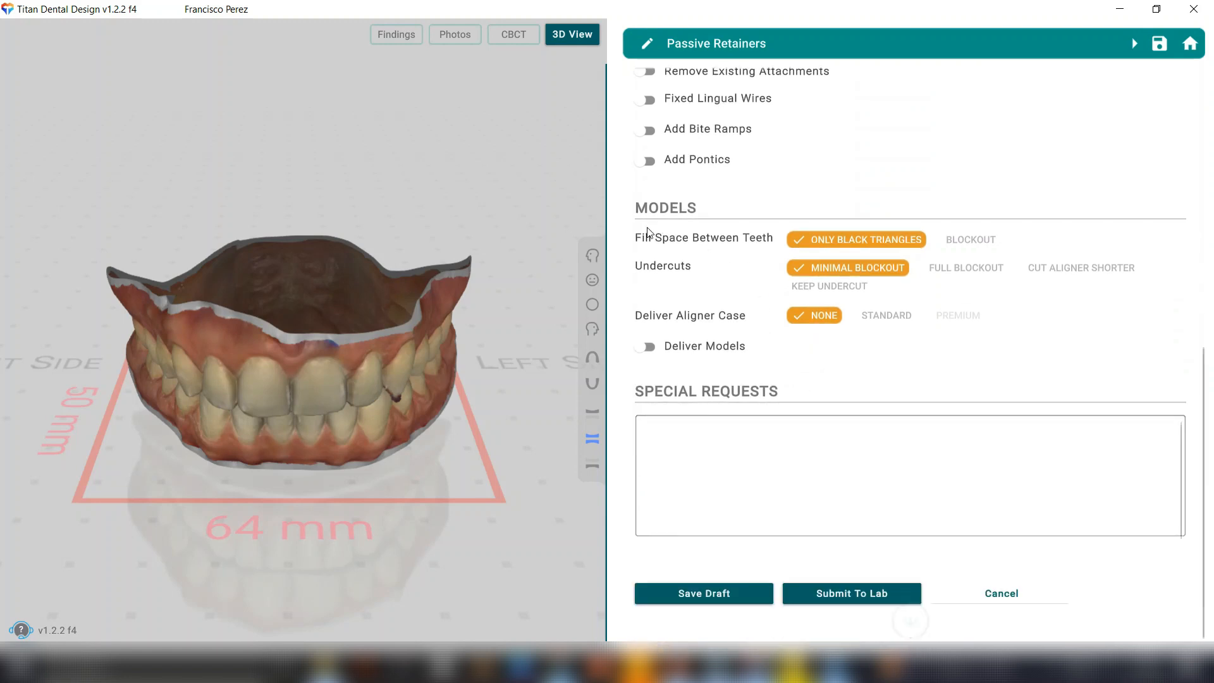
pyautogui.click(651, 351)
pyautogui.click(850, 594)
pyautogui.click(767, 372)
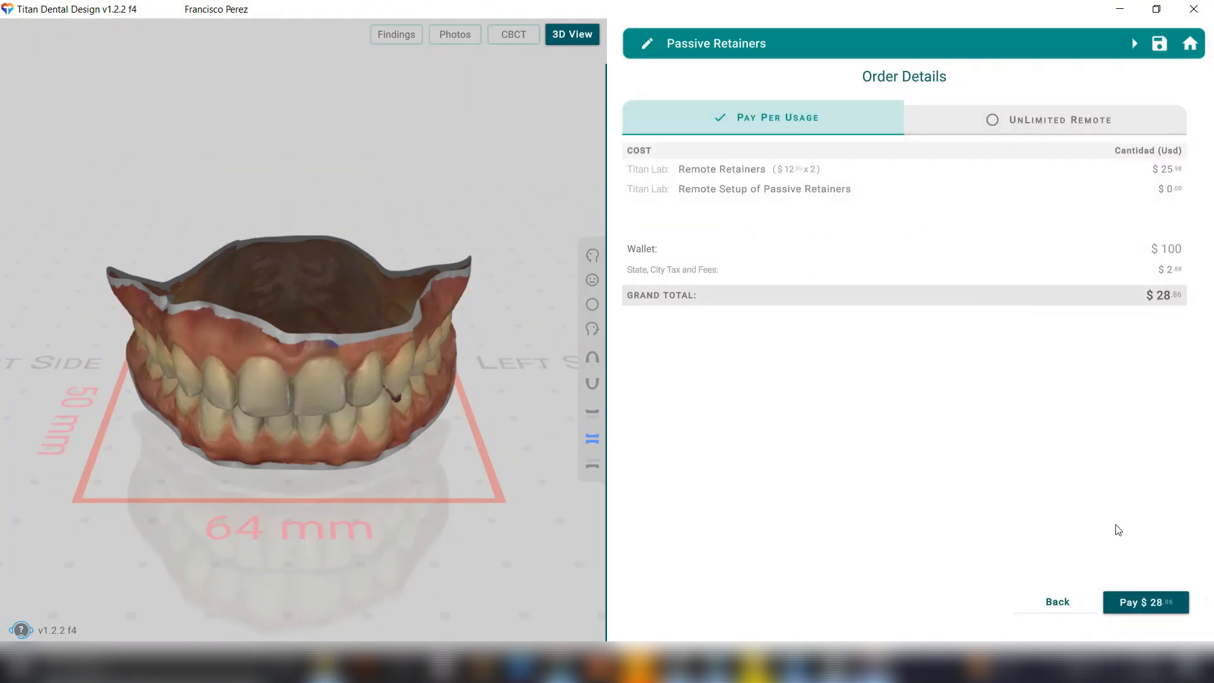
pyautogui.click(1153, 600)
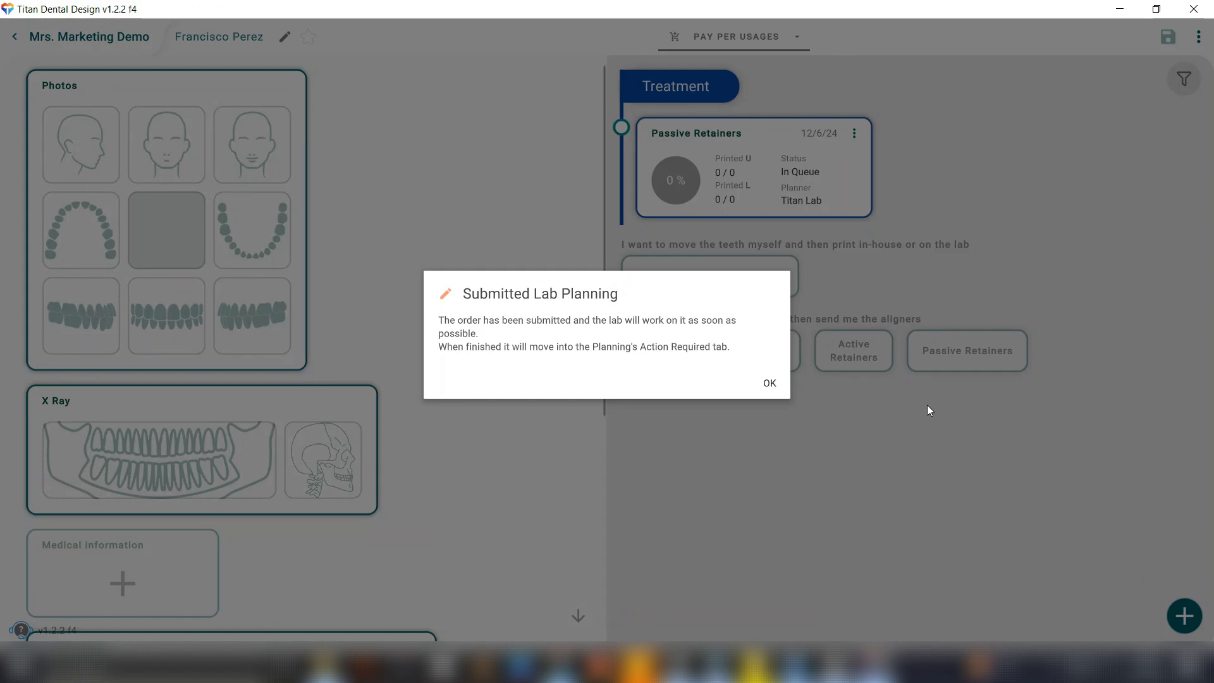
pyautogui.click(770, 382)
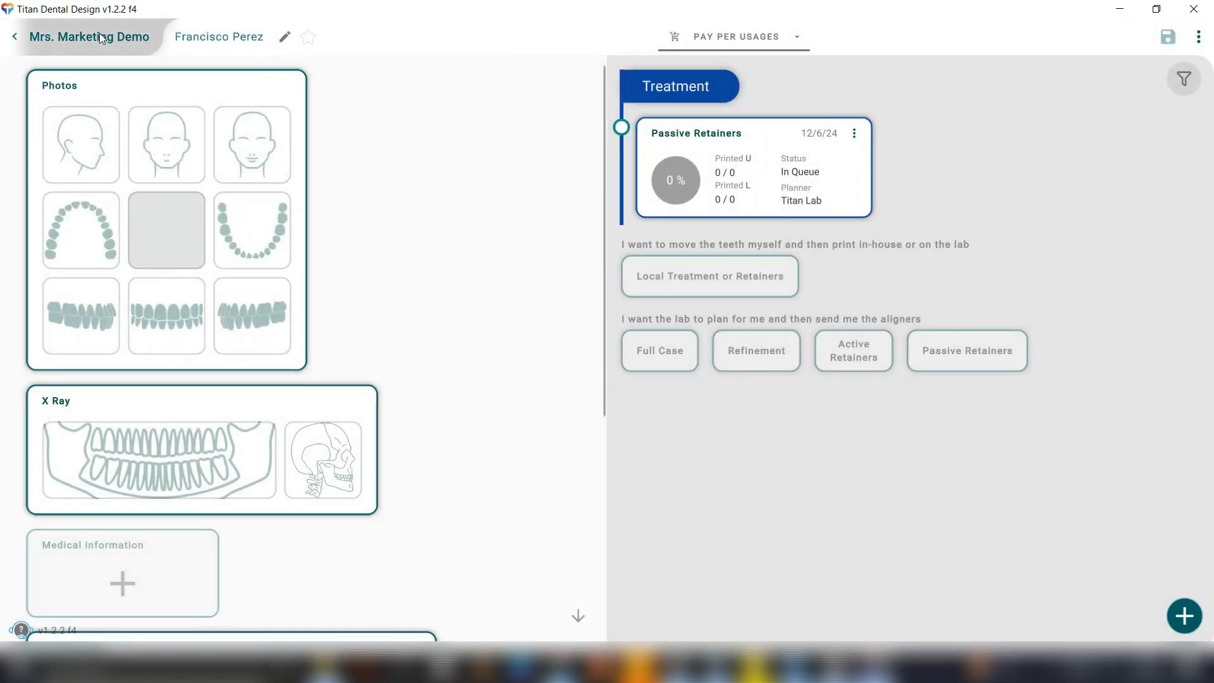
# Leave the patient record and show the Waiting cases in the planning list.
pyautogui.click(100, 36)
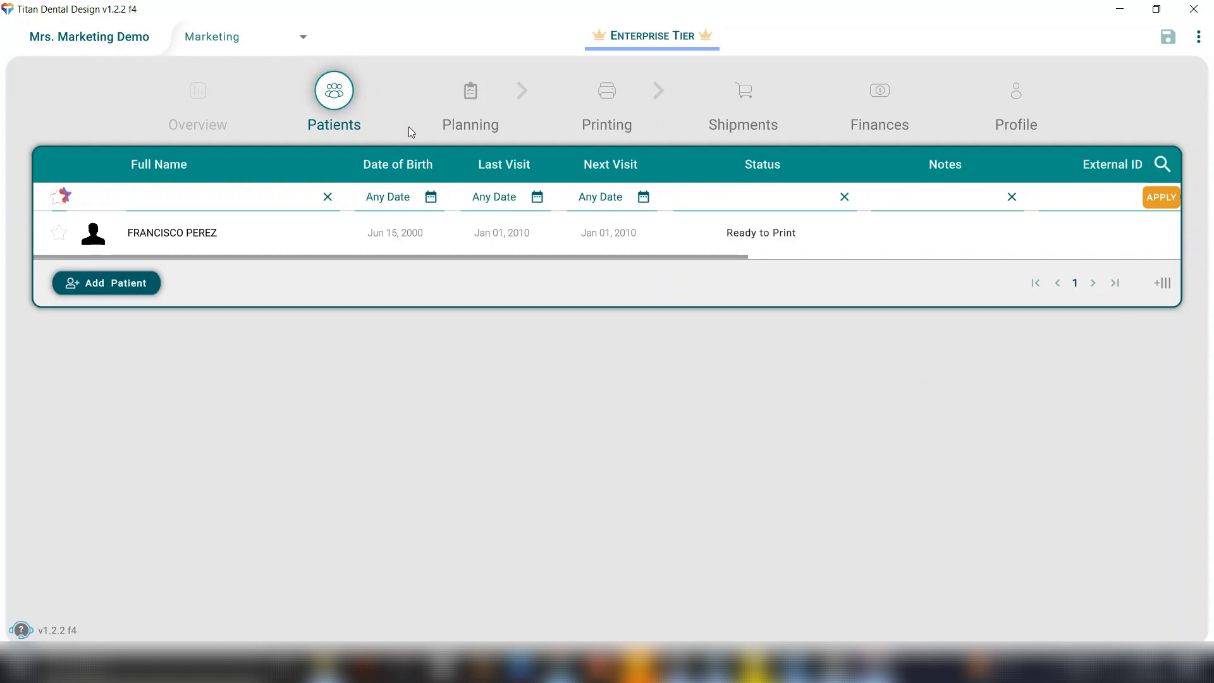
pyautogui.click(465, 111)
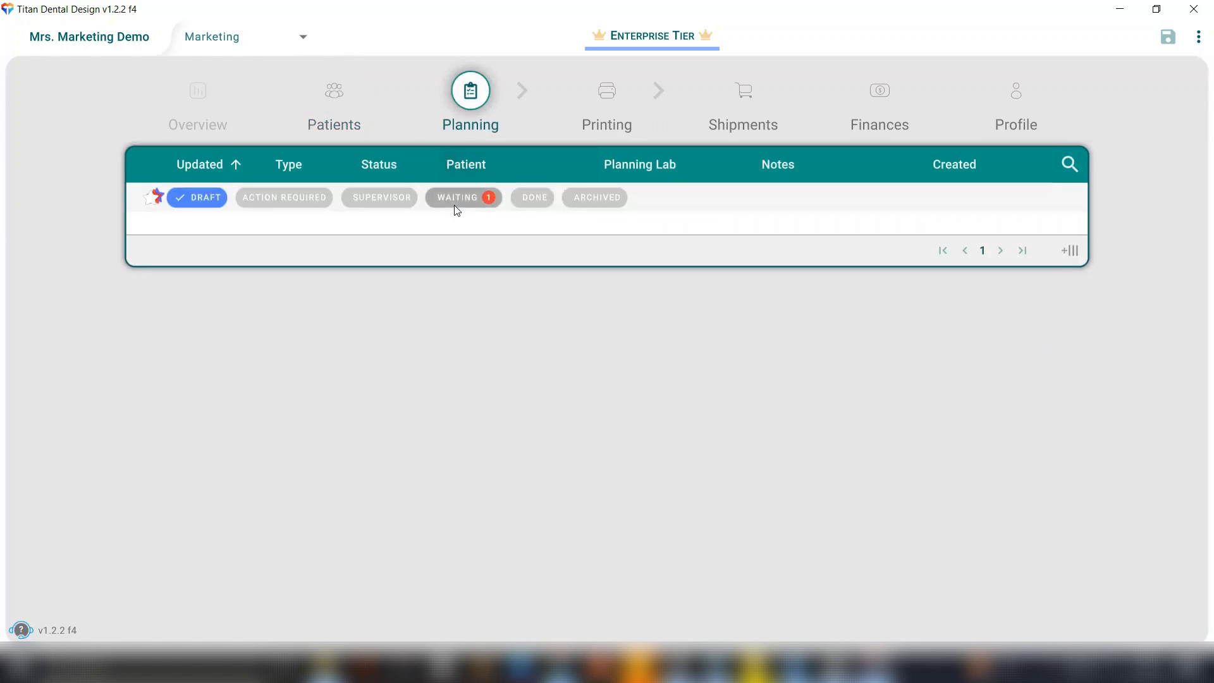
pyautogui.click(487, 201)
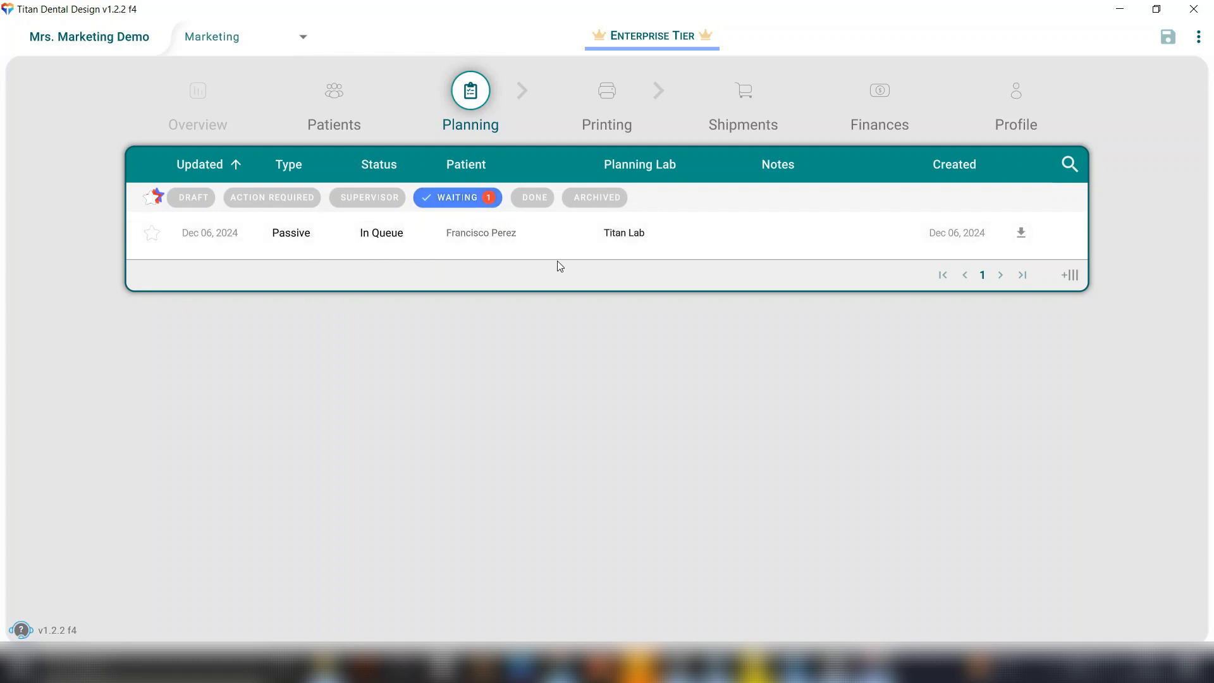